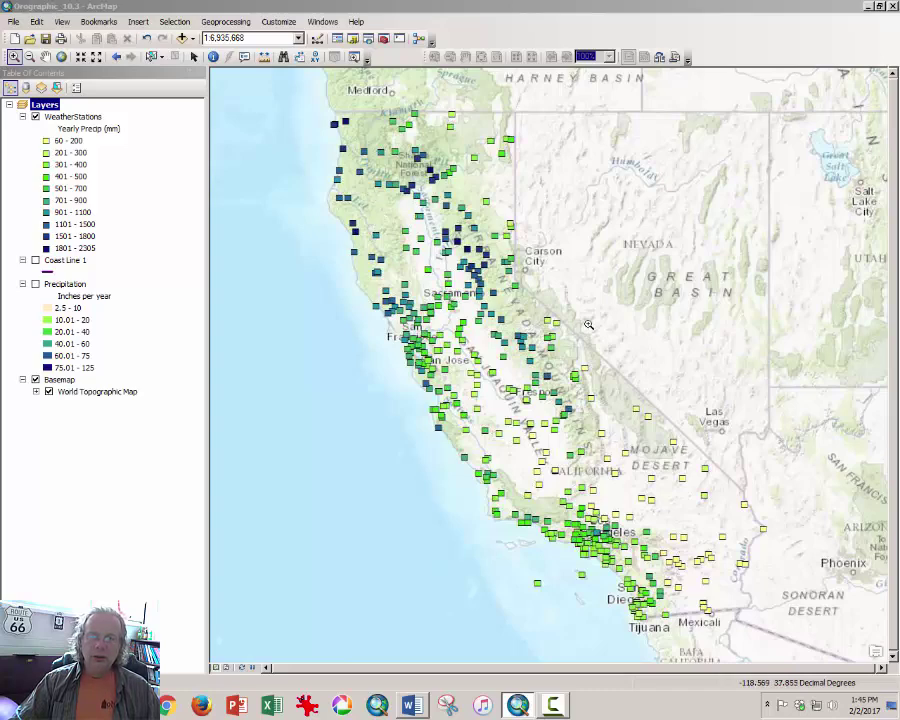
- Zoom out three times to show the stations across western North America
click(99, 58)
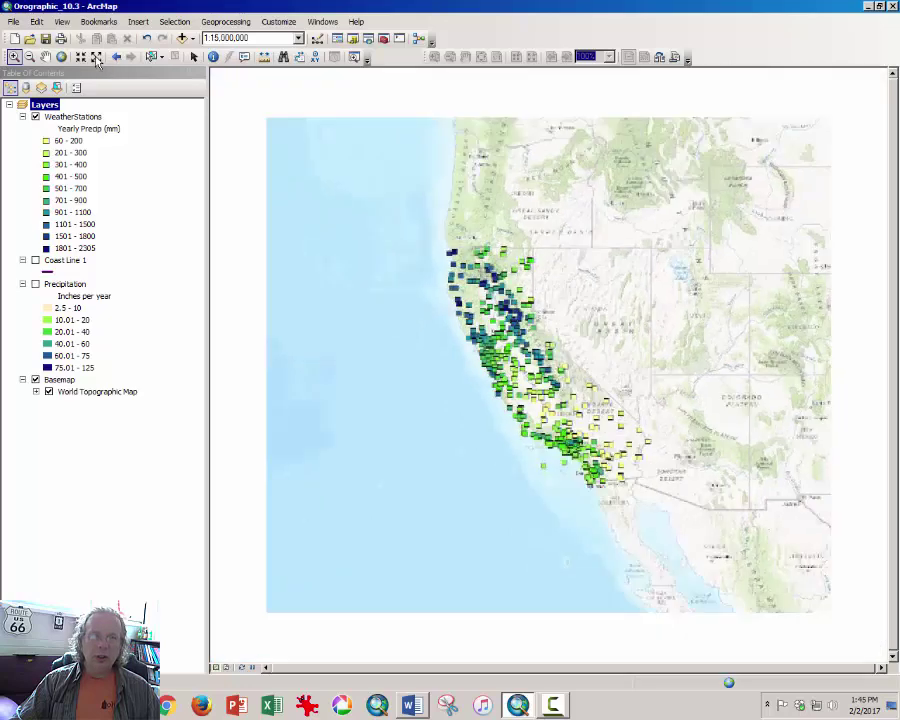
click(96, 56)
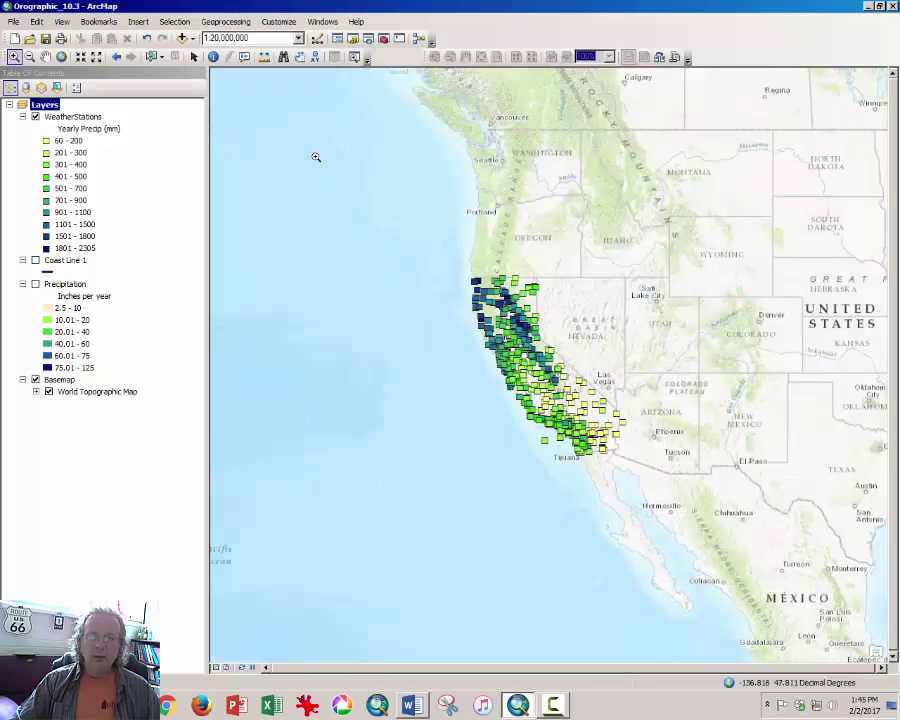
click(96, 56)
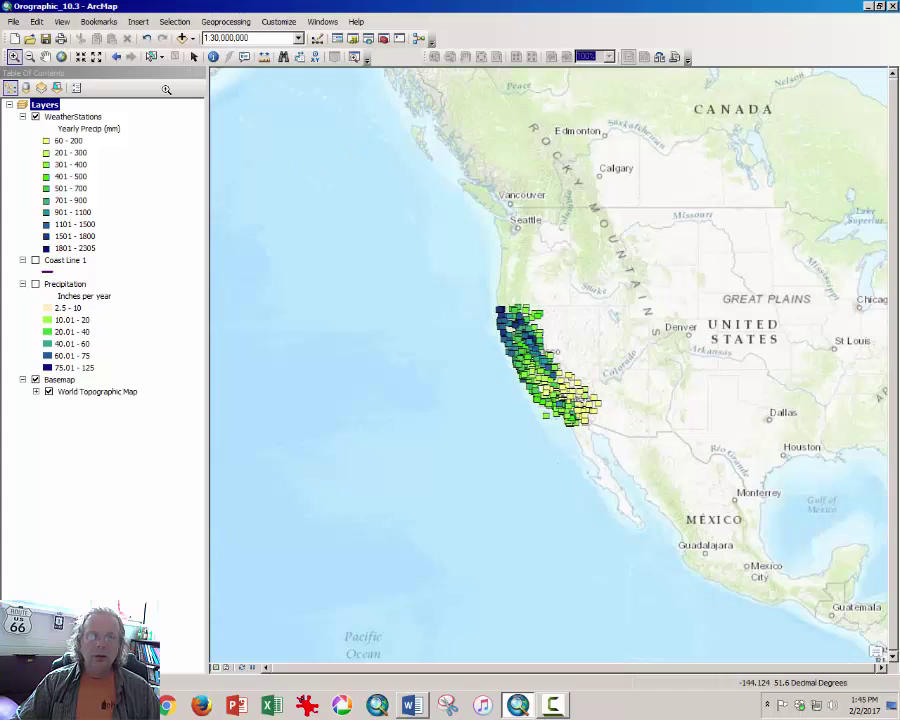
- Zoom in with two rectangles onto northern and central California
click(15, 57)
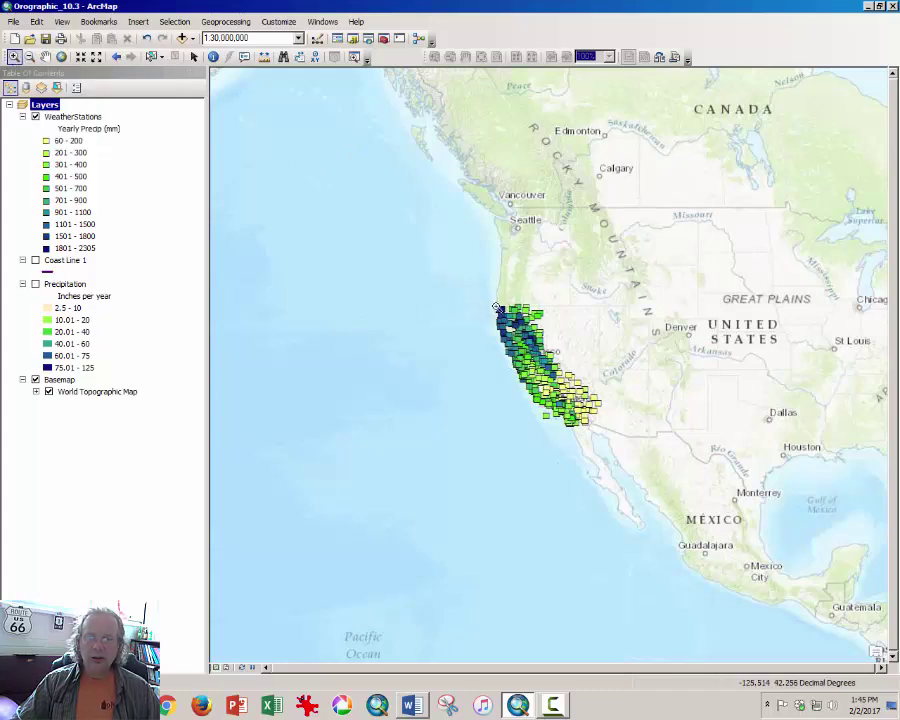
drag(486, 303, 612, 436)
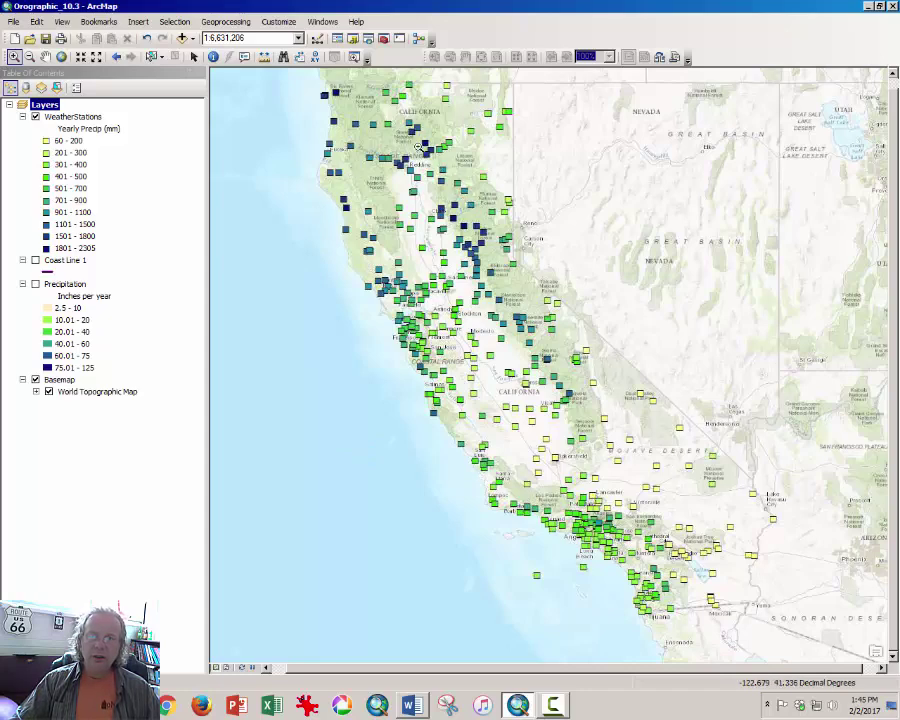
drag(396, 125, 597, 393)
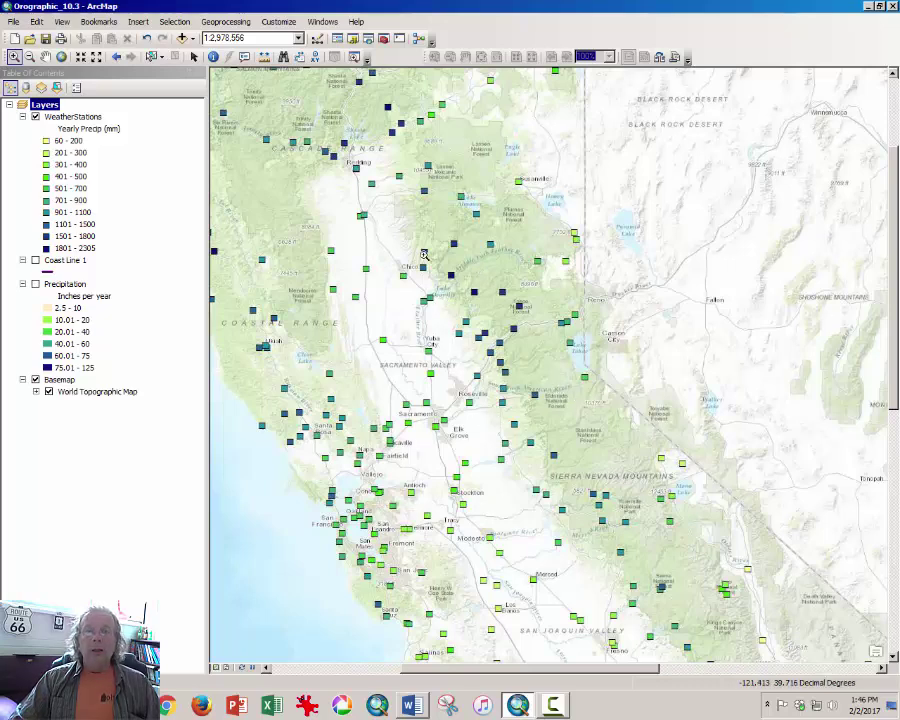
- Zoom to full extent so every WeatherStations point, north to southeastern deserts, is visible
click(61, 57)
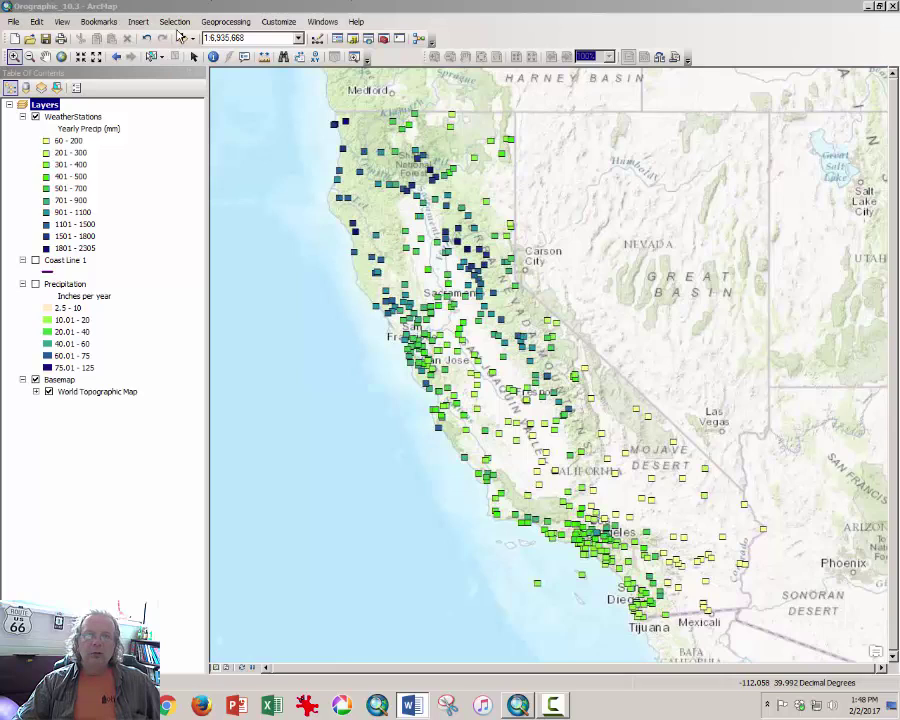
click(267, 22)
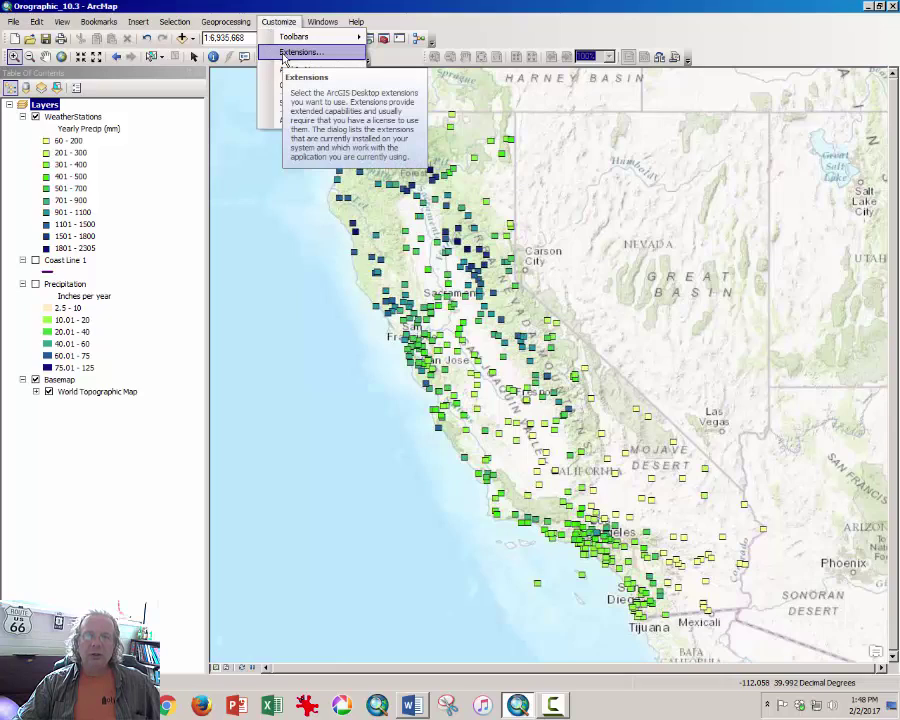
click(284, 55)
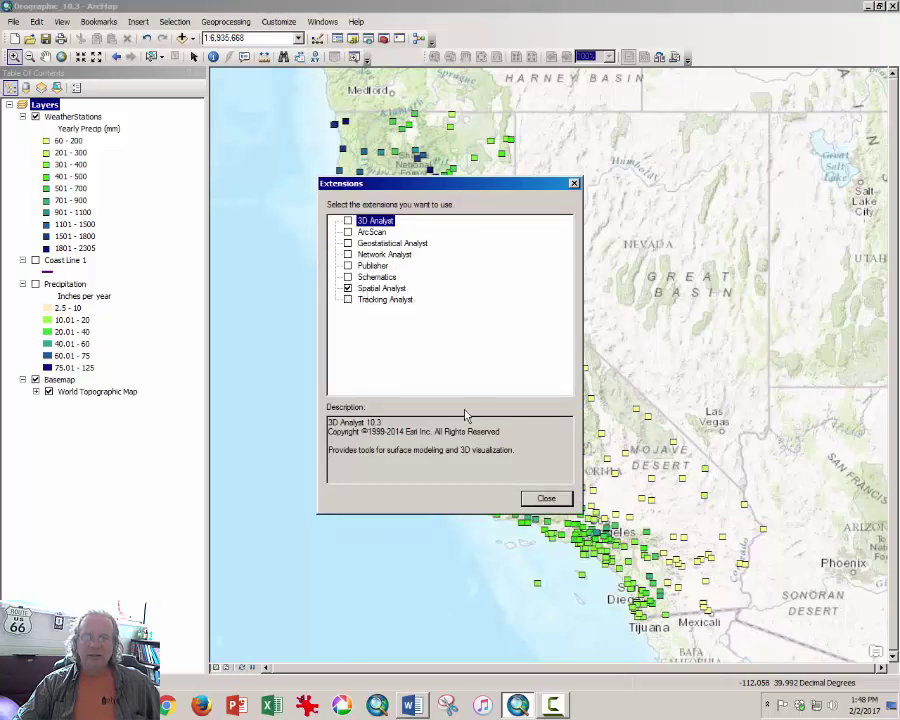
click(545, 504)
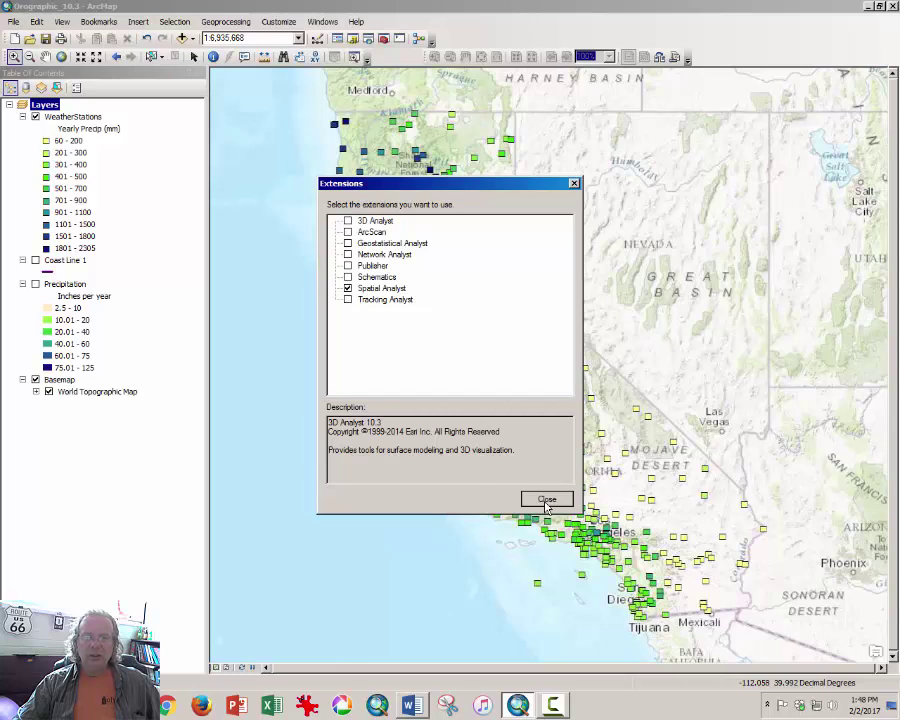
click(547, 500)
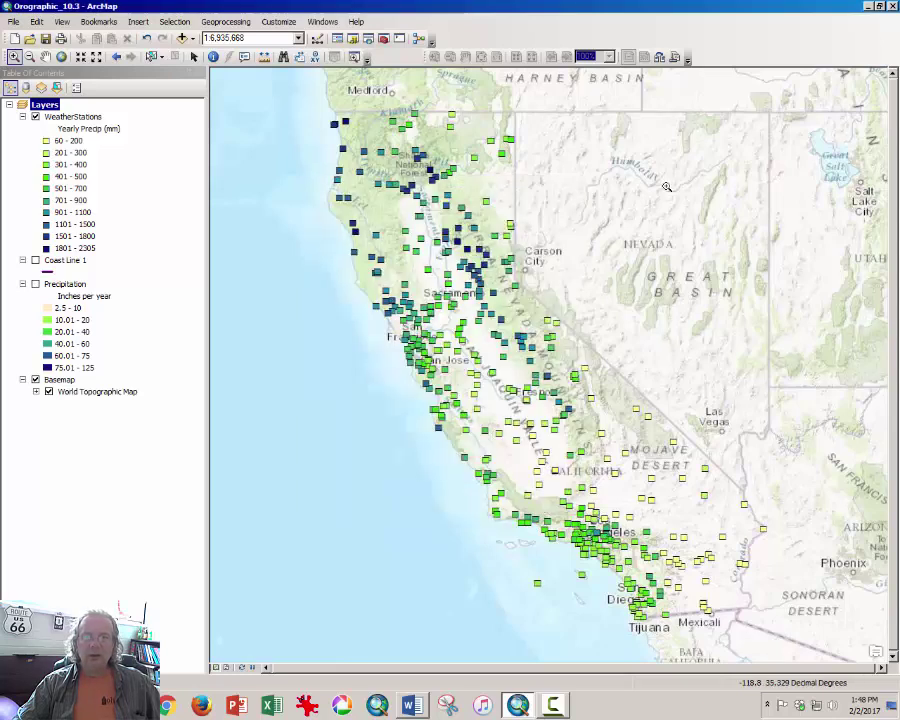
- Open ArcToolbox to Spatial Statistics > Modeling Spatial Relationships and select Ordinary Least Squares
click(383, 40)
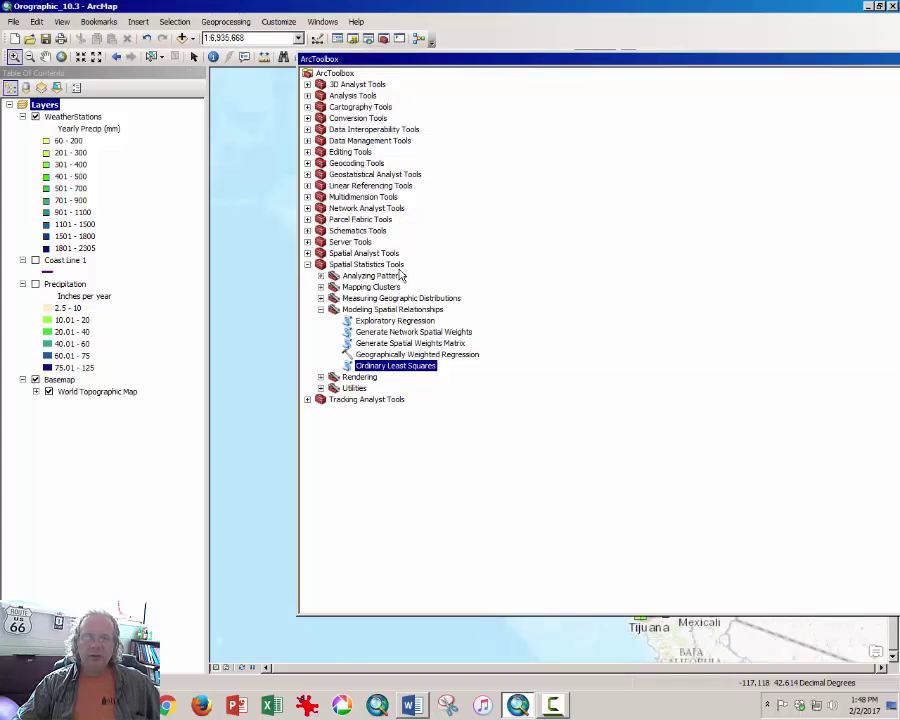
click(308, 265)
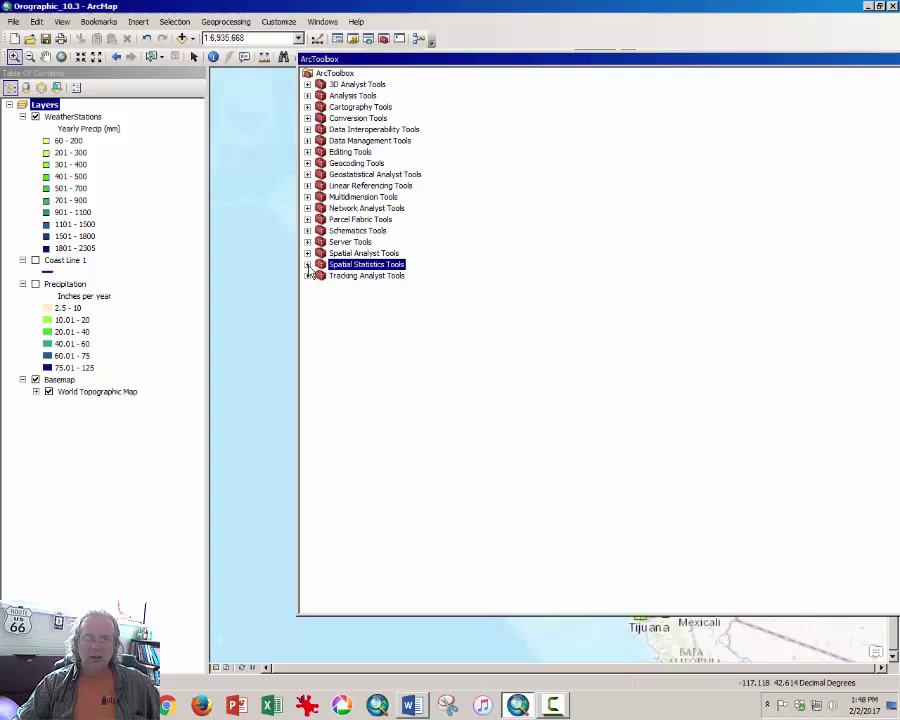
click(308, 265)
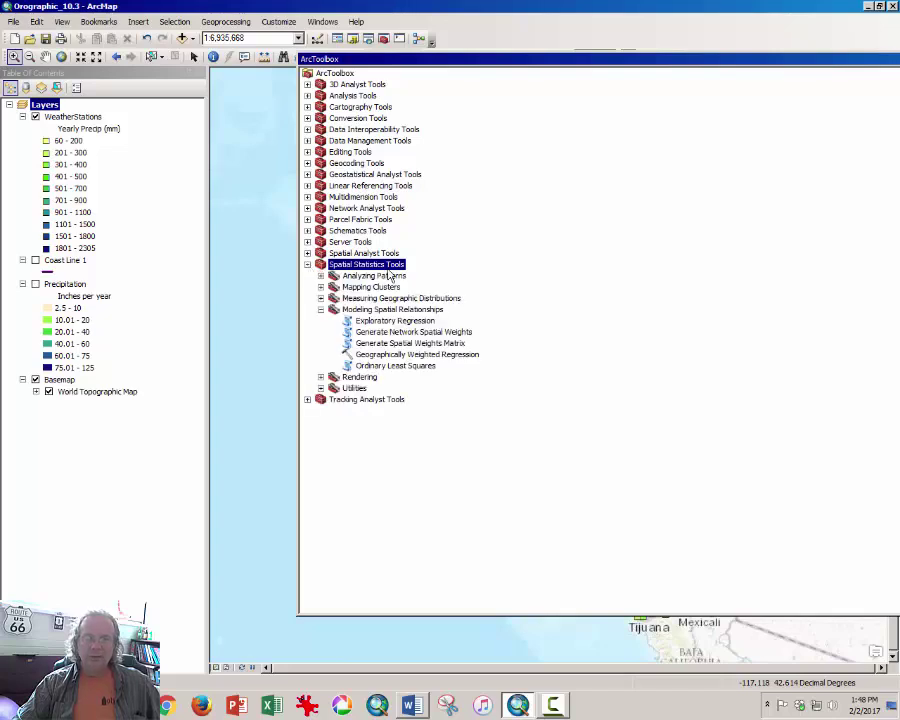
click(321, 310)
click(321, 311)
click(381, 366)
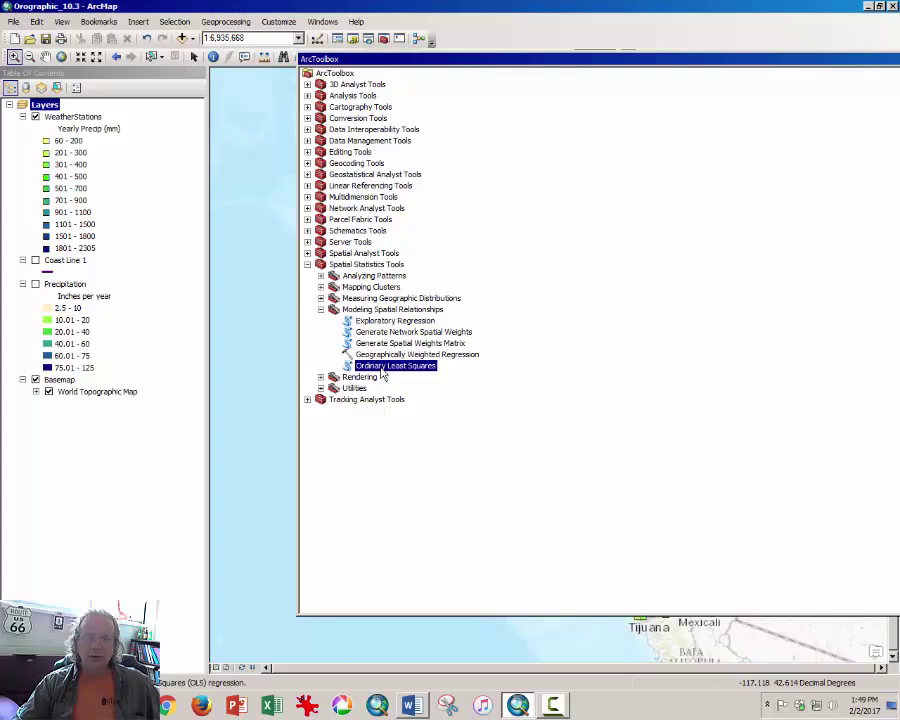
- Set up Ordinary Least Squares on WeatherStations with ID2 as unique ID and Ann_Precip dependent
double_click(390, 366)
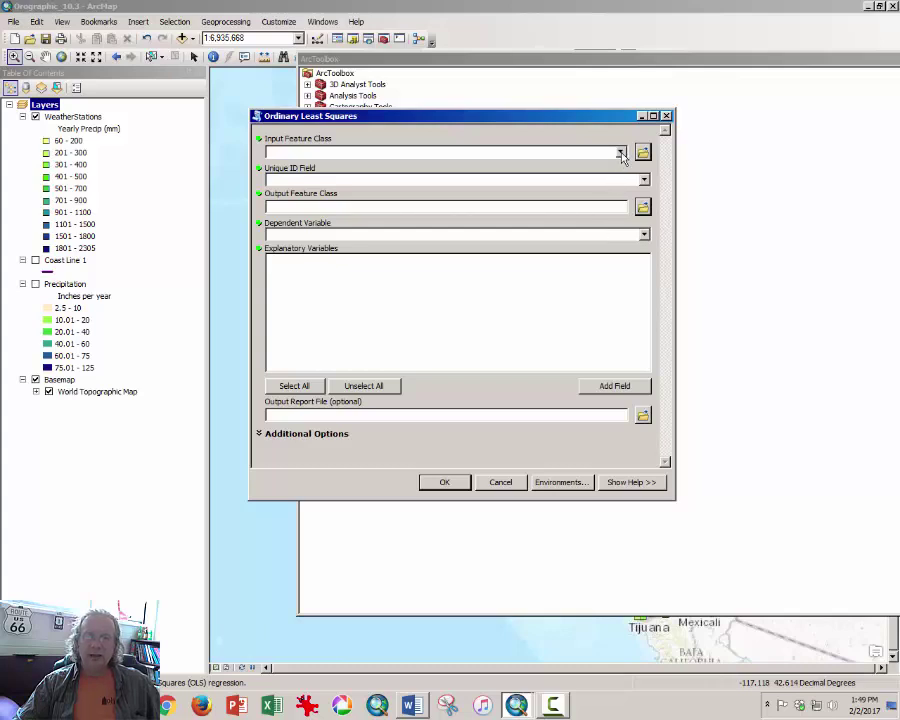
click(620, 153)
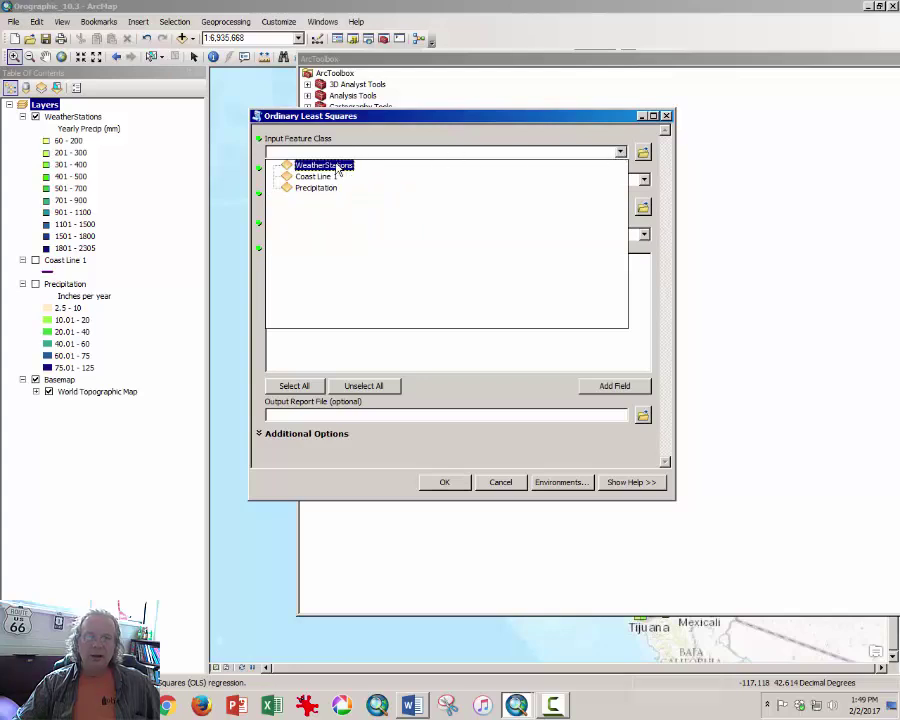
click(325, 165)
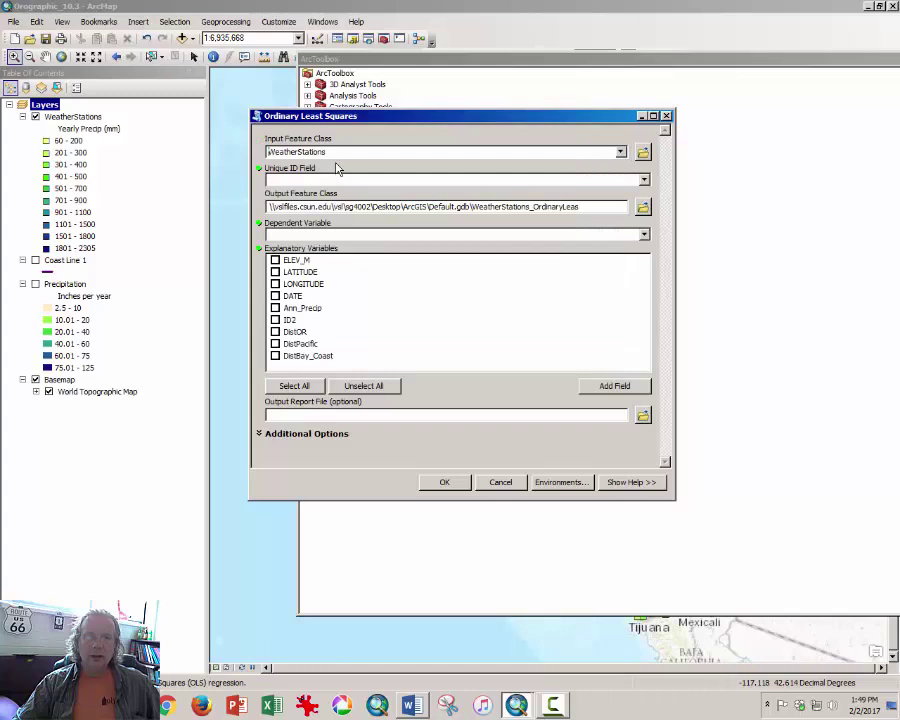
click(645, 182)
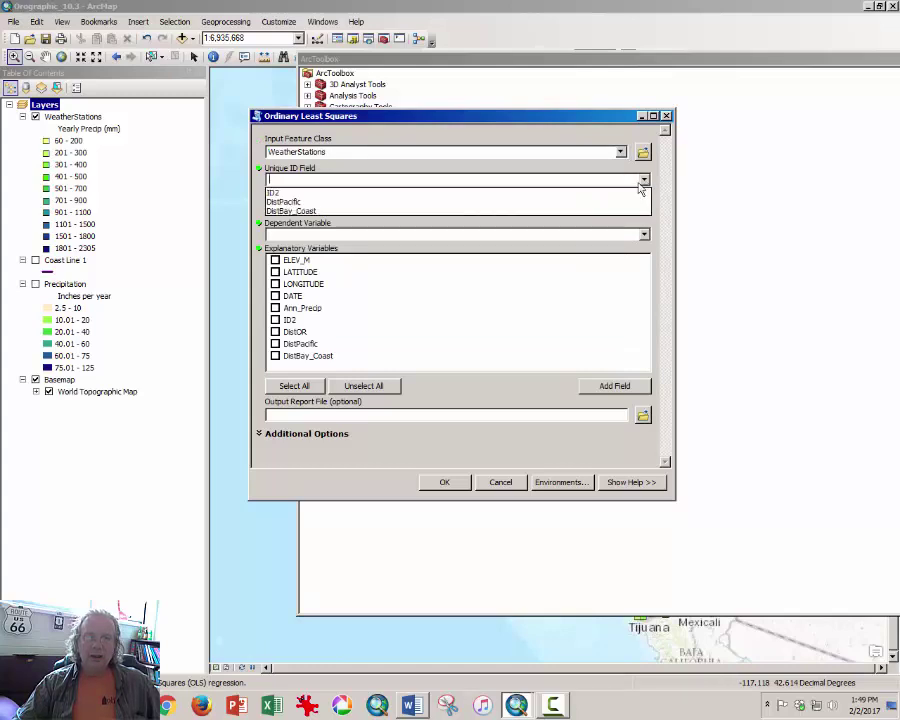
click(282, 194)
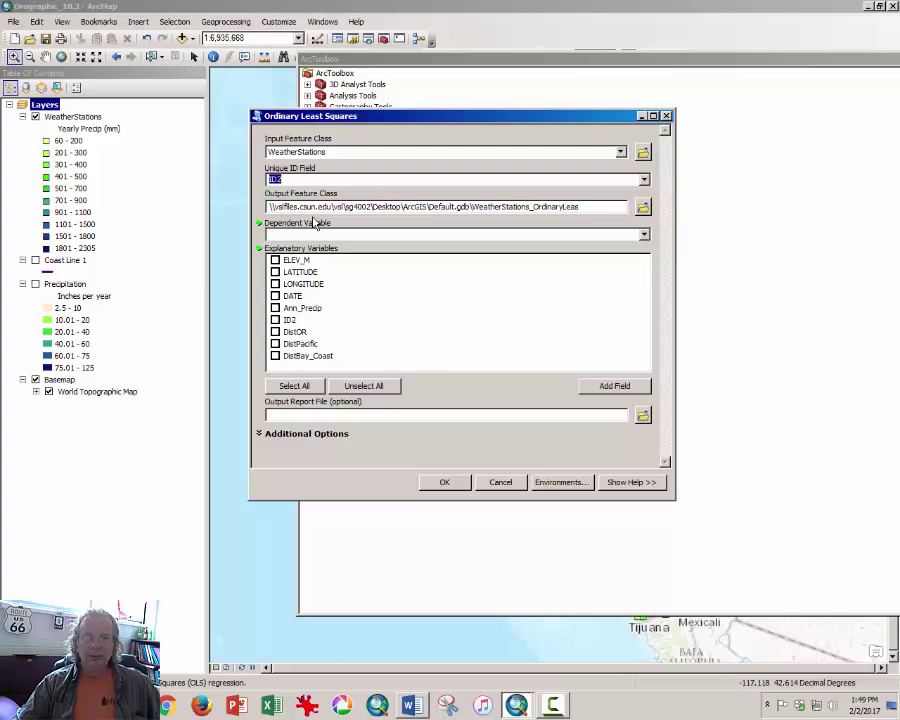
click(645, 236)
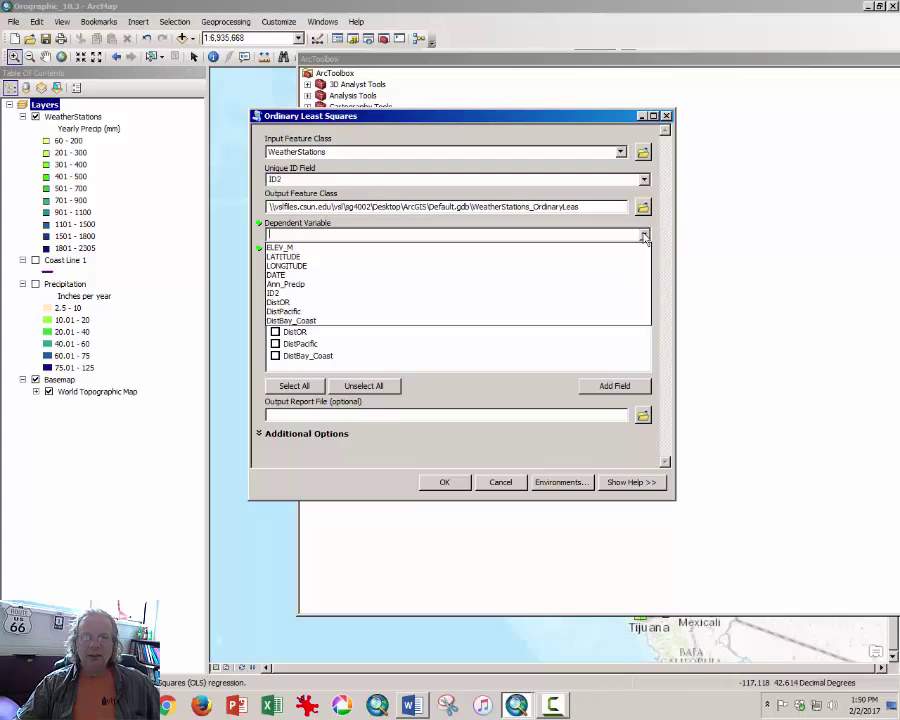
click(380, 289)
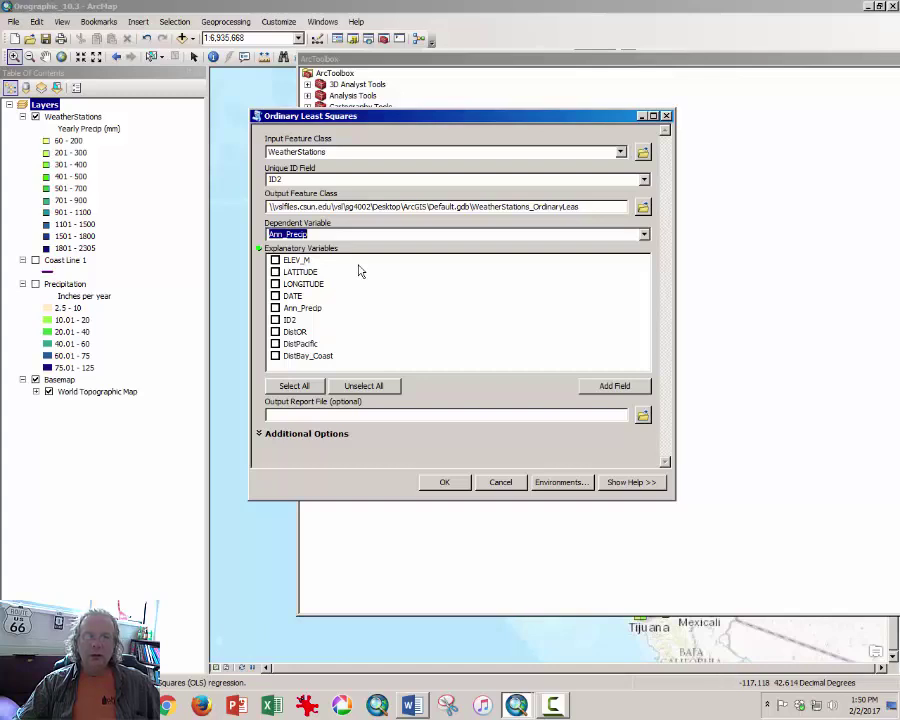
- Tick ELEV_M, DistBay_Coast and LONGITUDE in the Explanatory Variables list
click(275, 260)
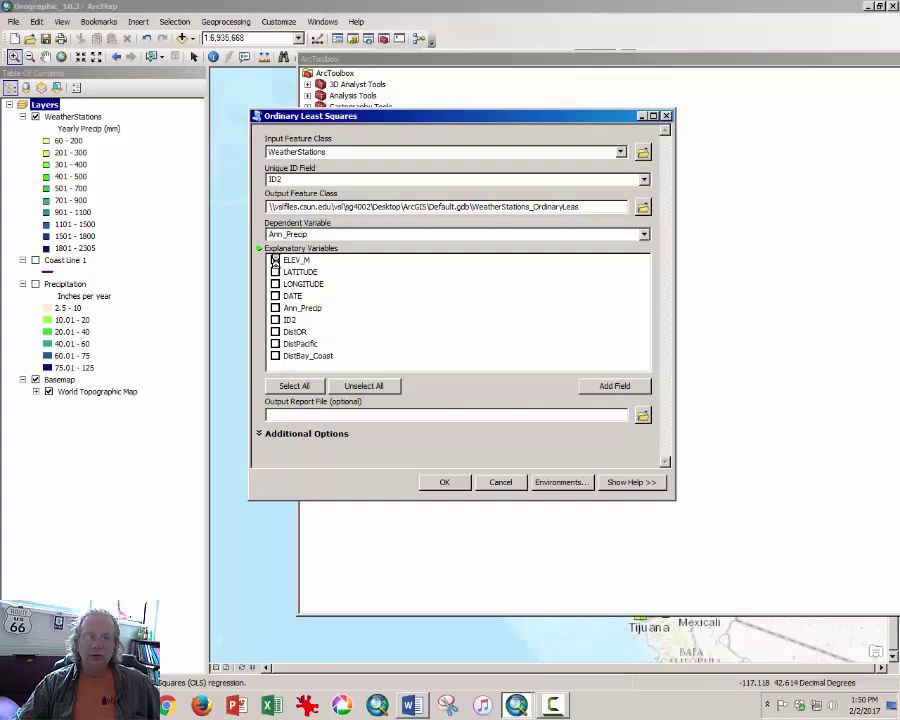
click(275, 260)
click(275, 343)
click(276, 260)
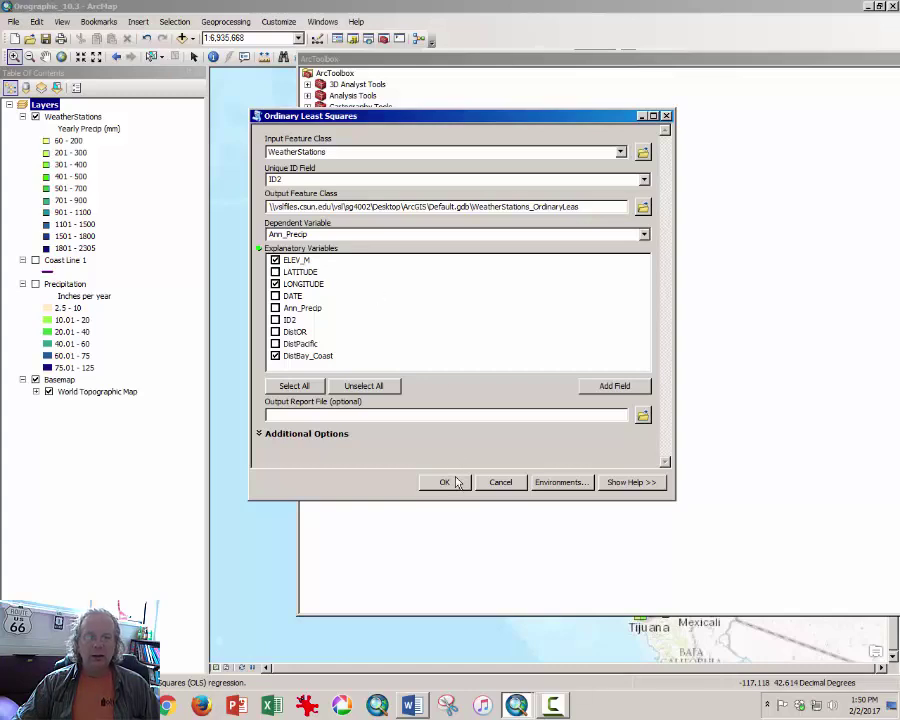
- Run OLS and open its report: 411 observations, adjusted R-squared 0.439
click(447, 482)
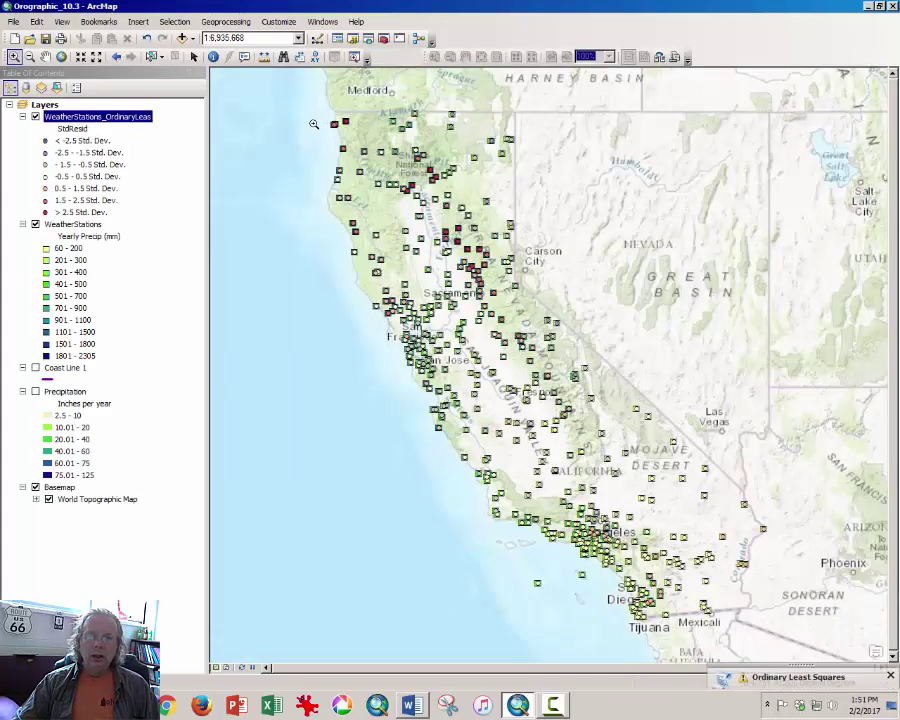
click(818, 672)
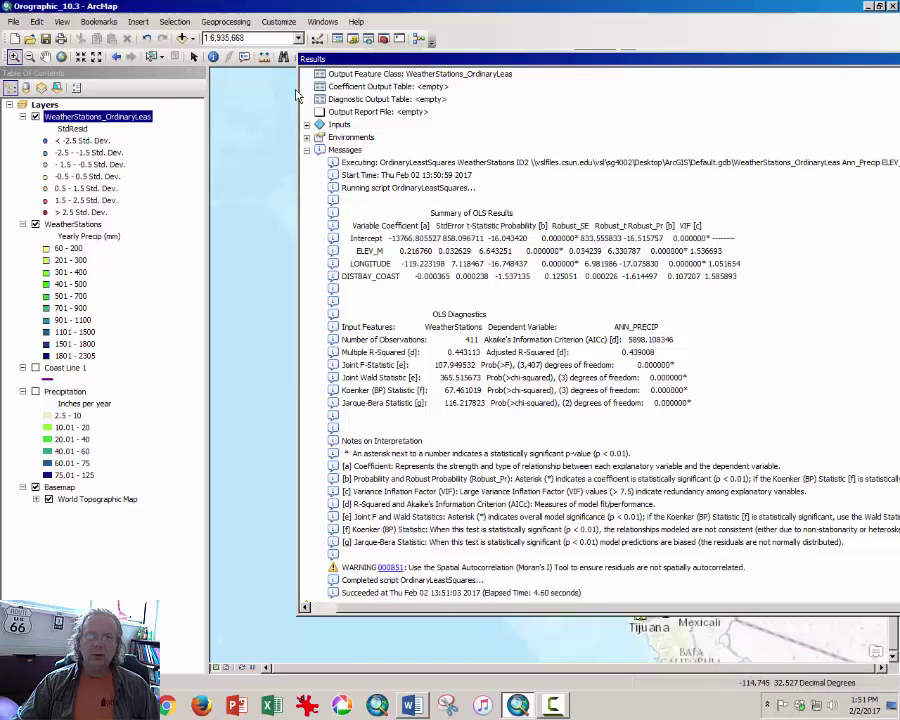
- Reopen the OLS report from Geoprocessing > Results and move its window left
click(226, 22)
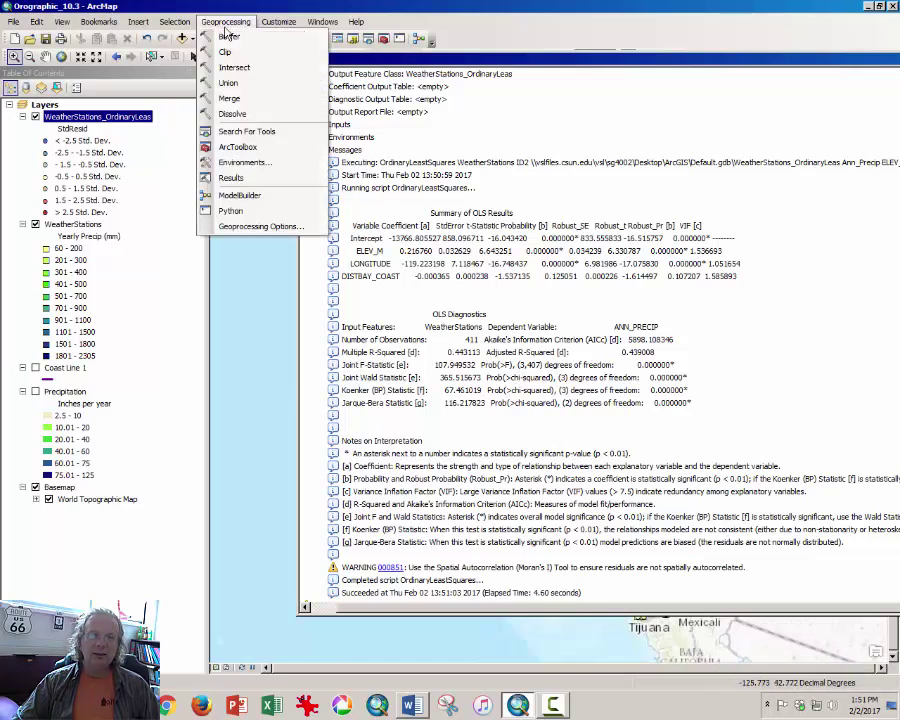
click(230, 179)
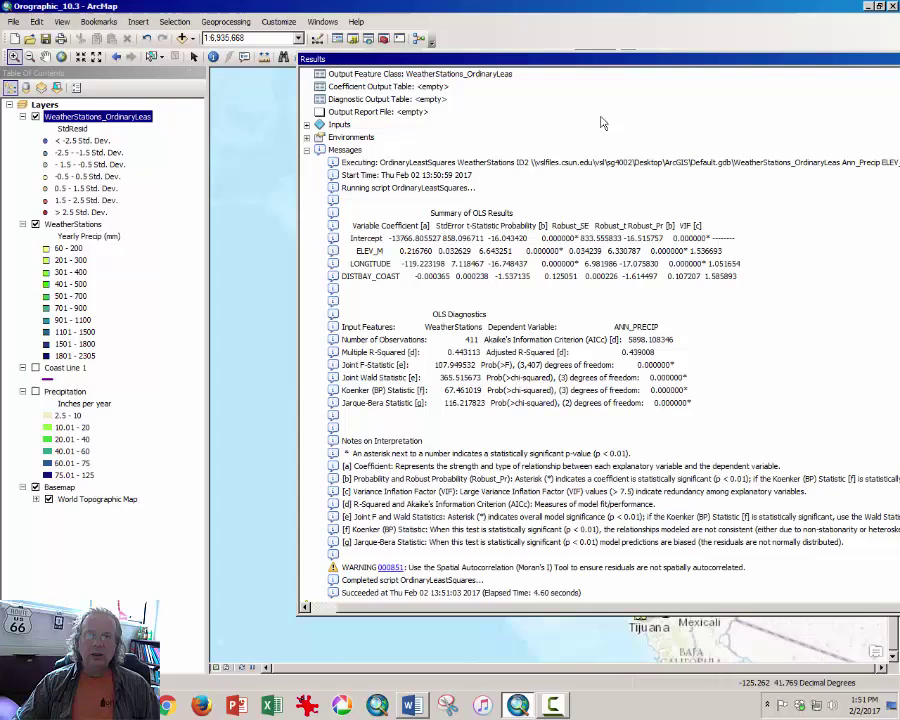
drag(663, 60, 512, 63)
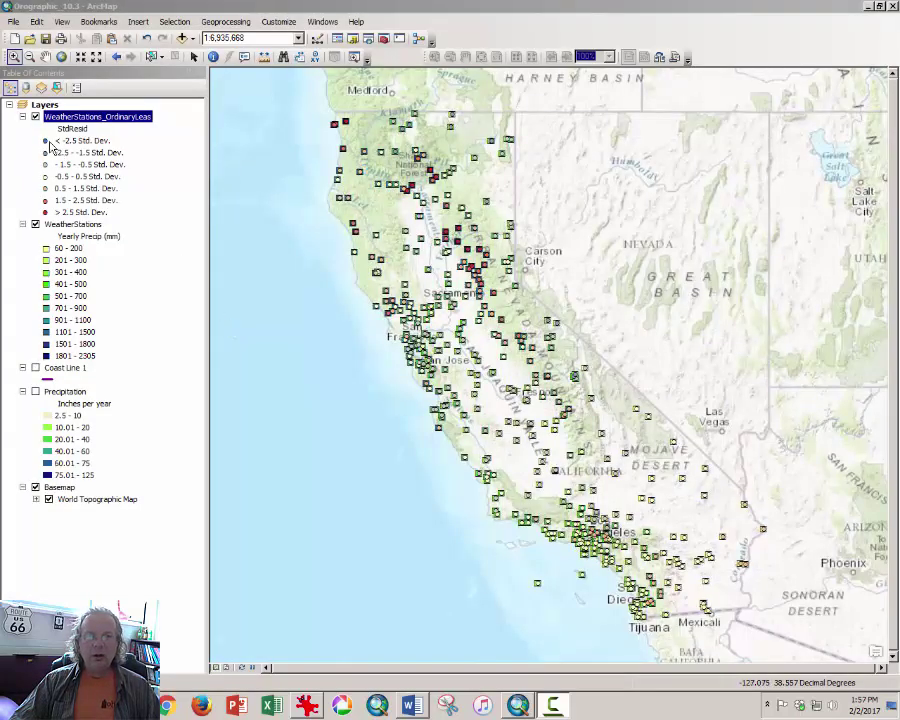
- Switch off the WeatherStations layer, leaving only StdResid residual points over the basemap
click(35, 225)
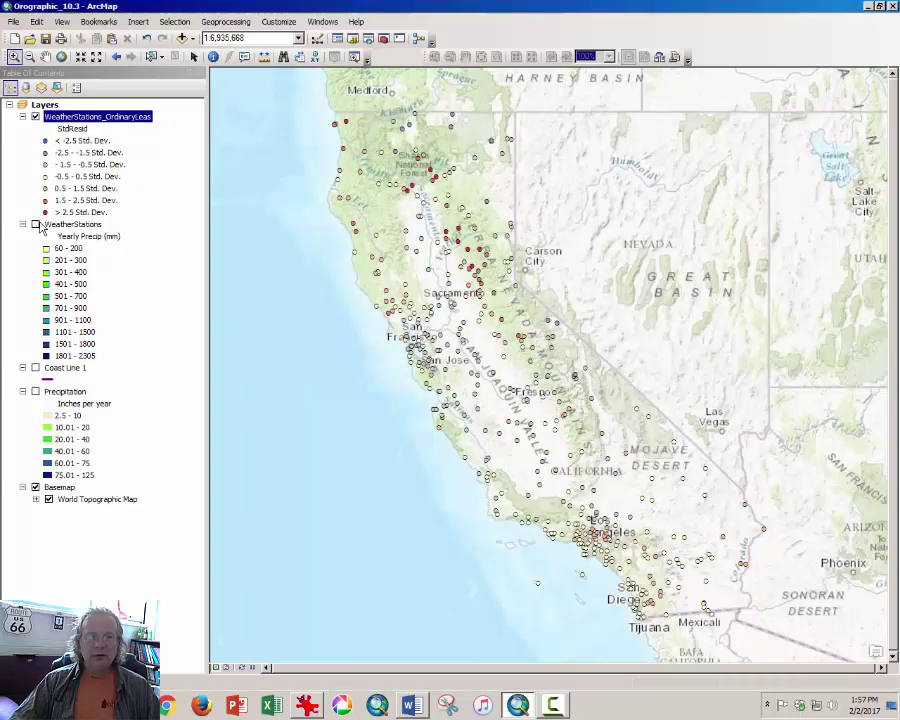
click(37, 226)
click(35, 226)
click(35, 226)
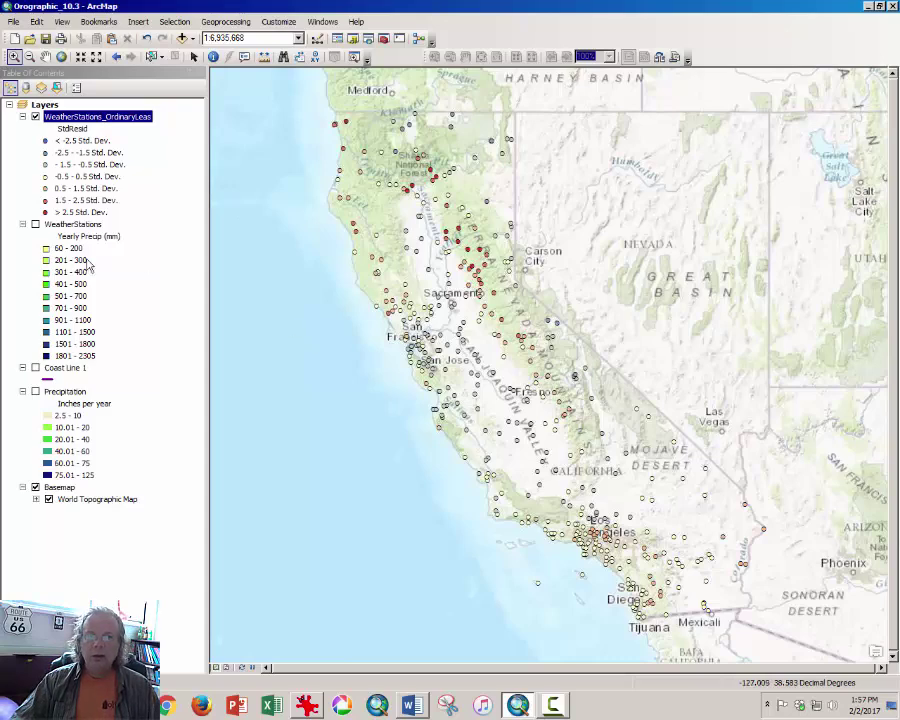
click(35, 224)
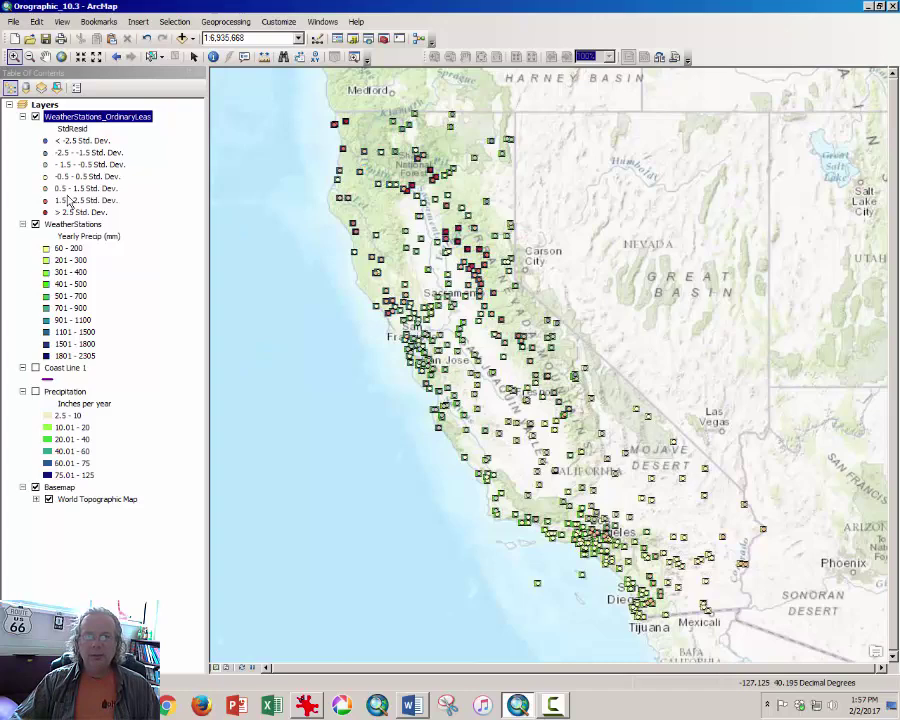
click(35, 225)
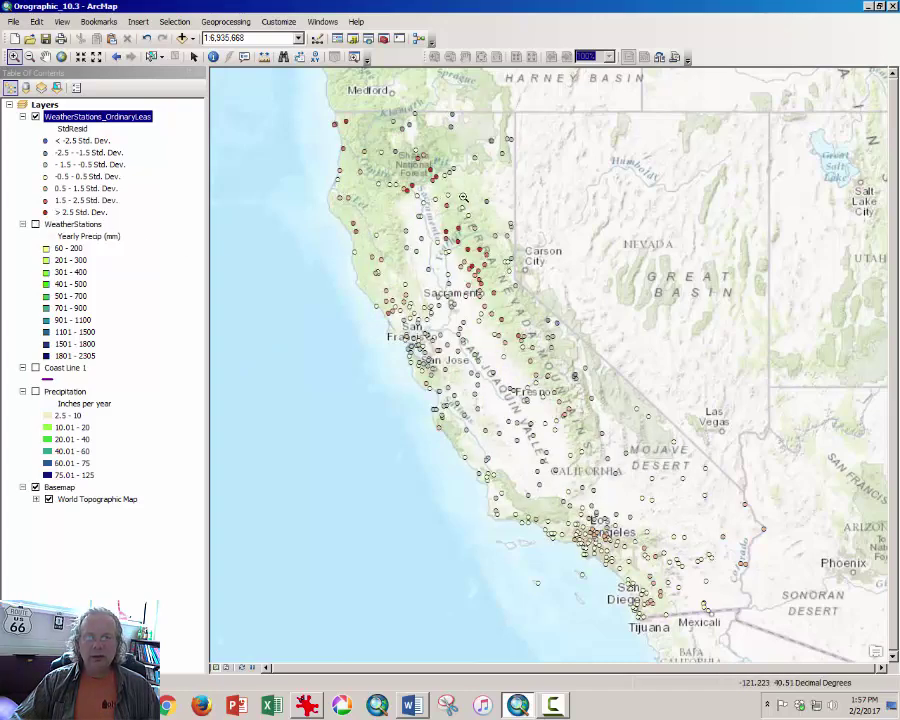
click(37, 229)
click(35, 225)
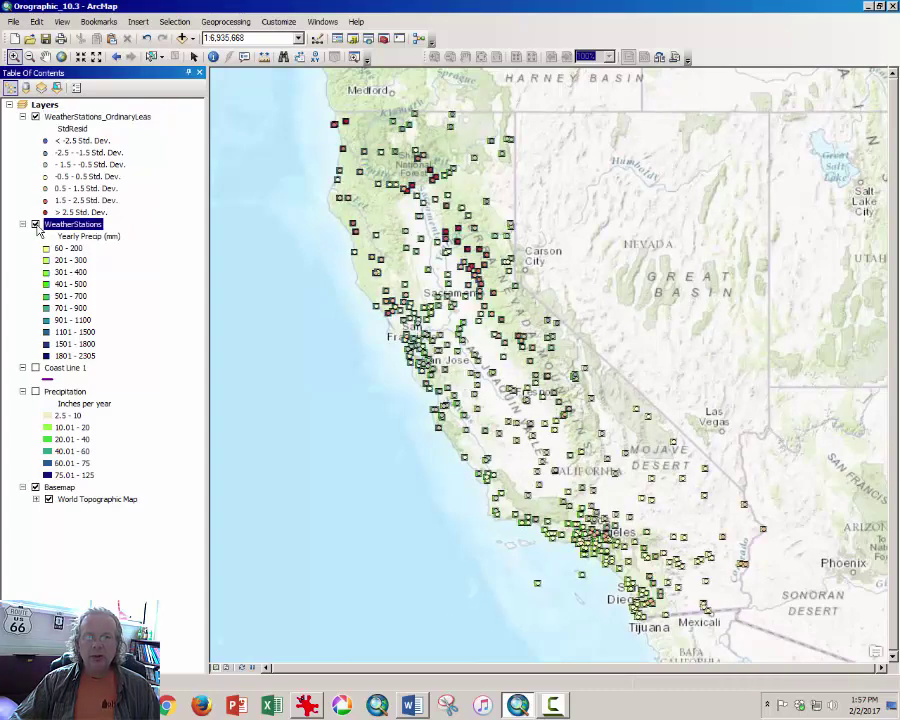
click(35, 225)
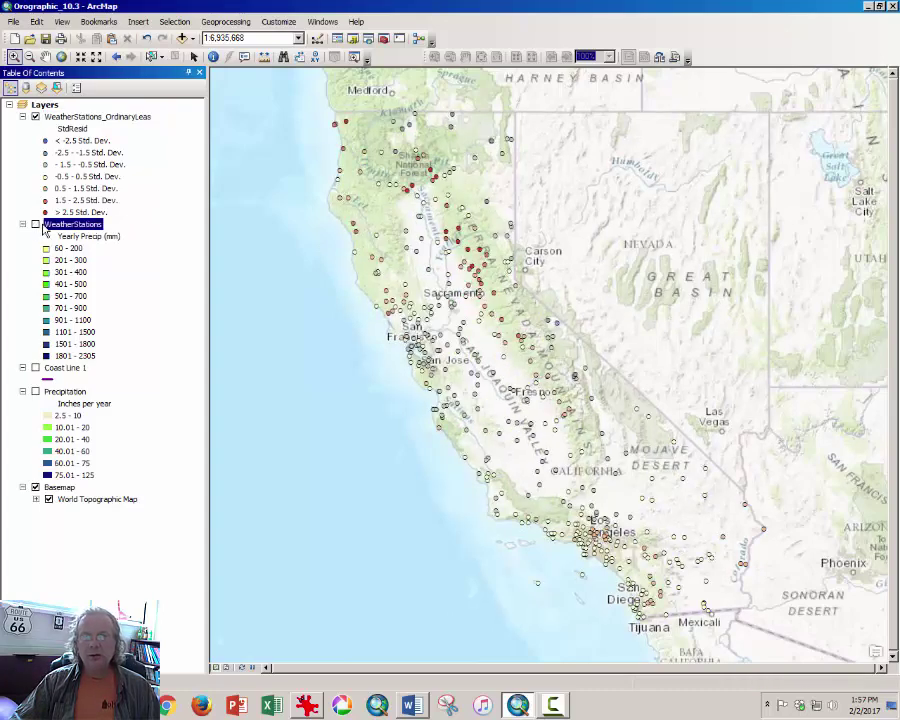